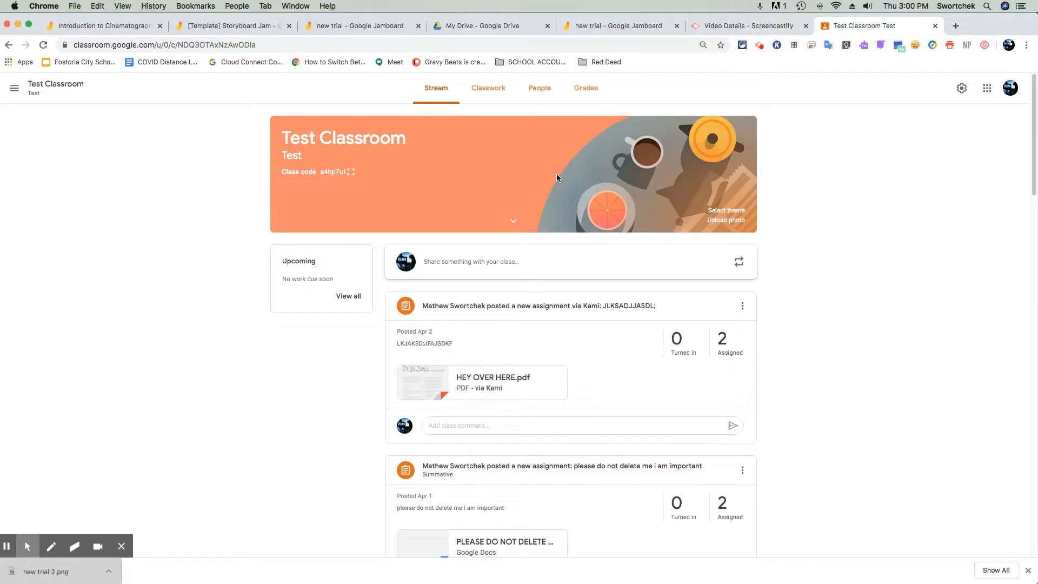
Step: Open Test Classroom's Classwork page and show the options for creating new classwork
left_click(496, 89)
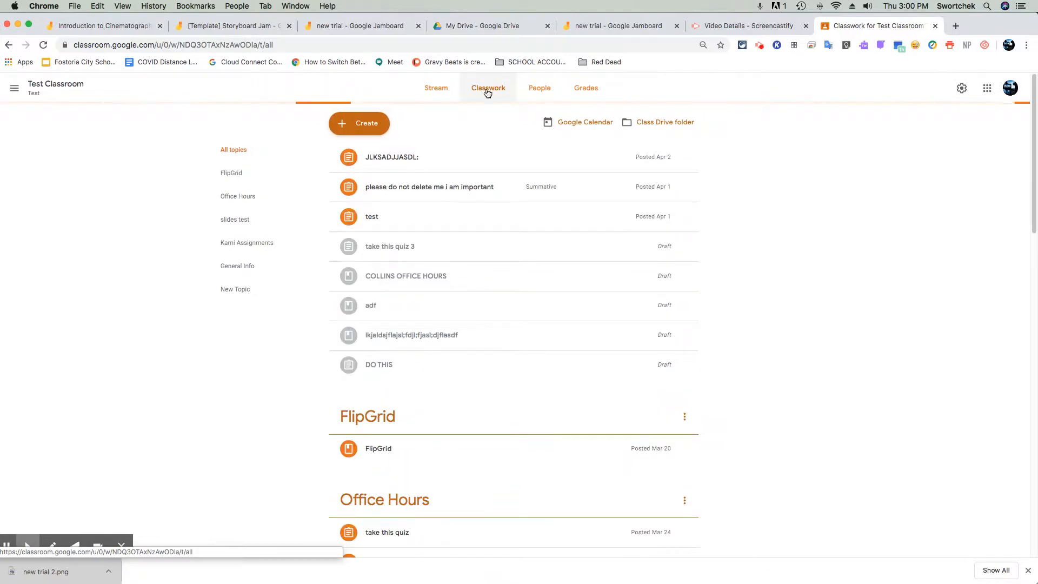
left_click(379, 132)
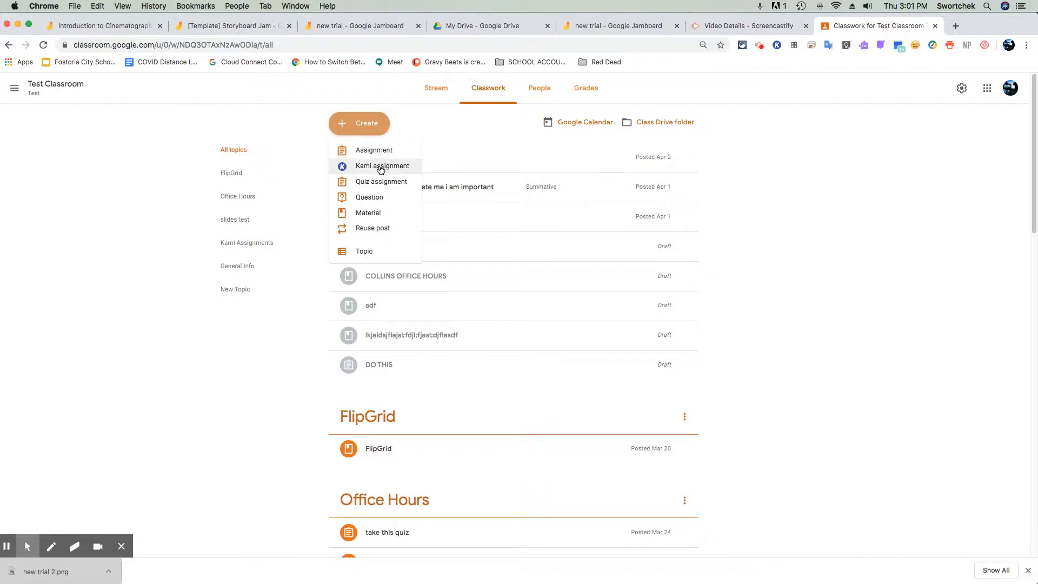
Step: Look over the "new trial" and "[Template] Storyboard Jam" jamboards and the latter's file options, and return to Test Classroom
left_click(372, 25)
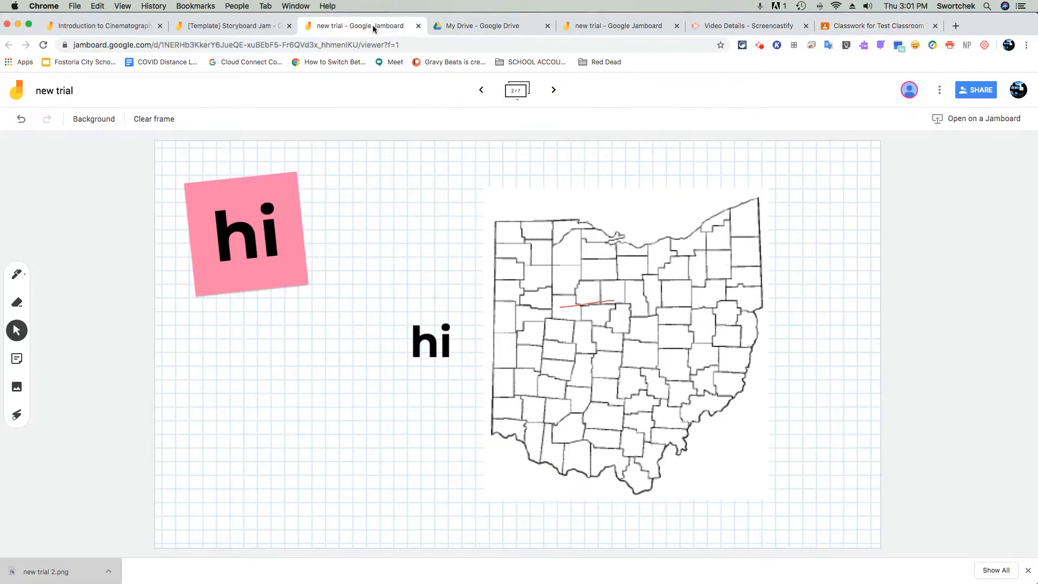
left_click(249, 27)
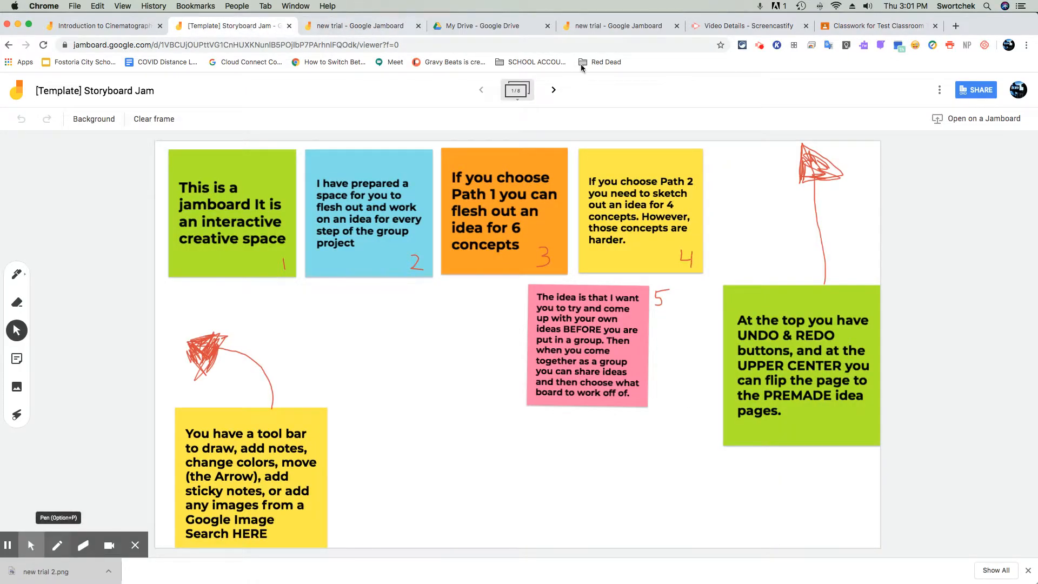
left_click(940, 92)
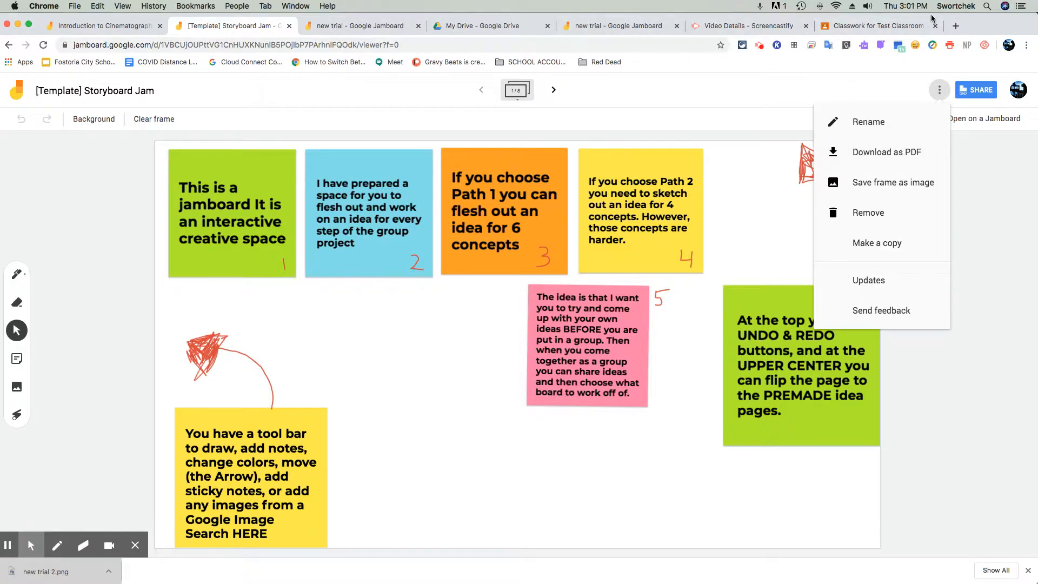
left_click(898, 28)
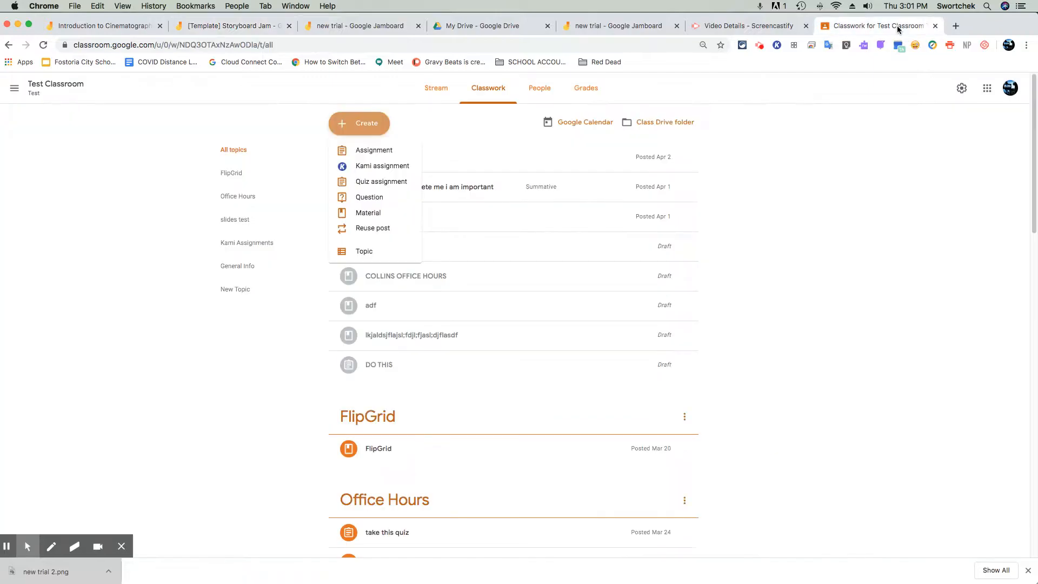
Step: Create an assignment titled "jam" with the placeholder instructions "nbjgjhgghjgjgjhghjghhjgjgkhkhjkhjkhk"
left_click(377, 155)
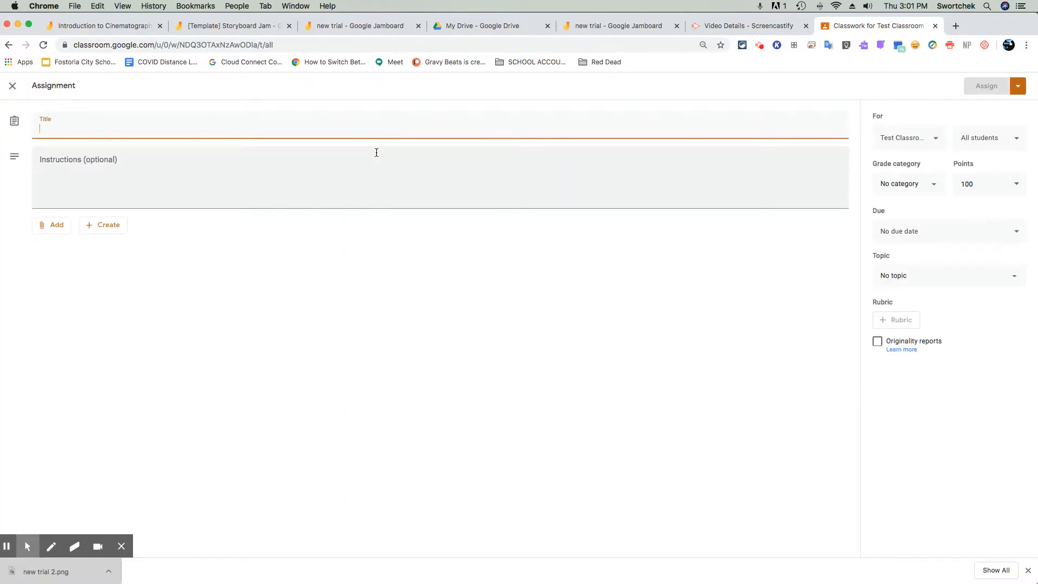
type("jam")
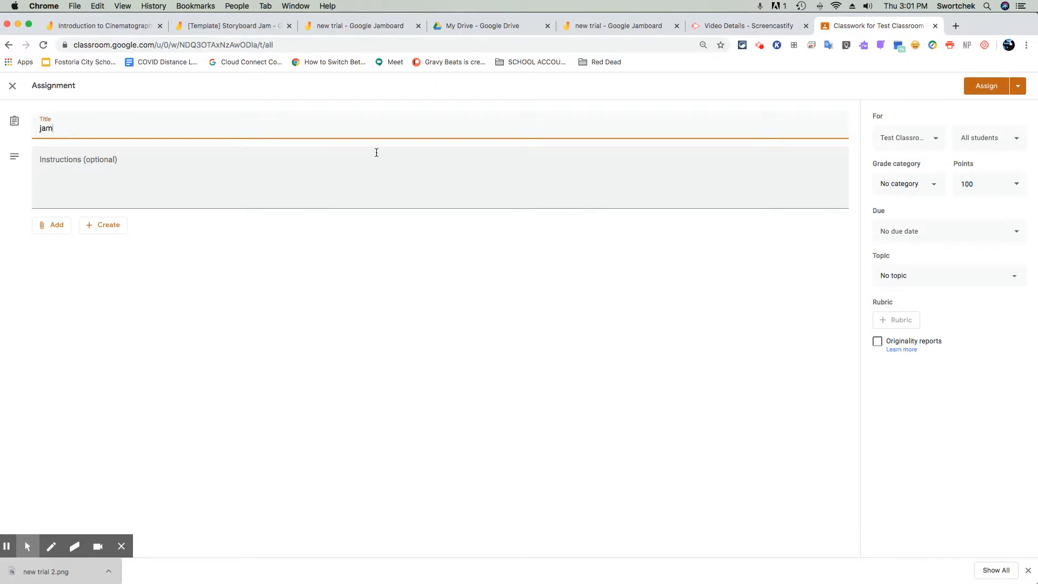
left_click(367, 178)
type("nbjgjhg")
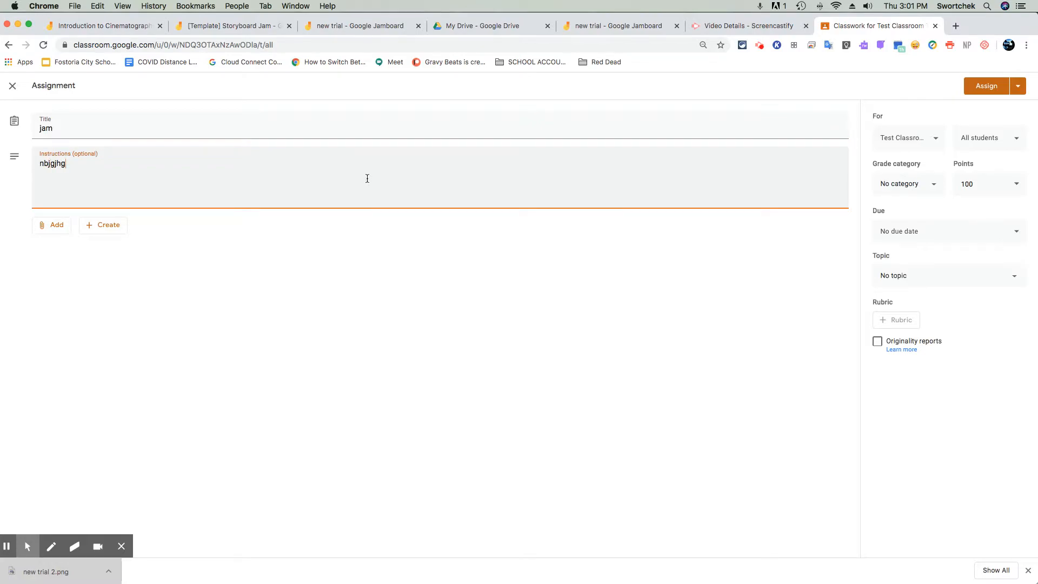
type("ghjgjgjhghjghhjgjgkhkhjkhjkhk")
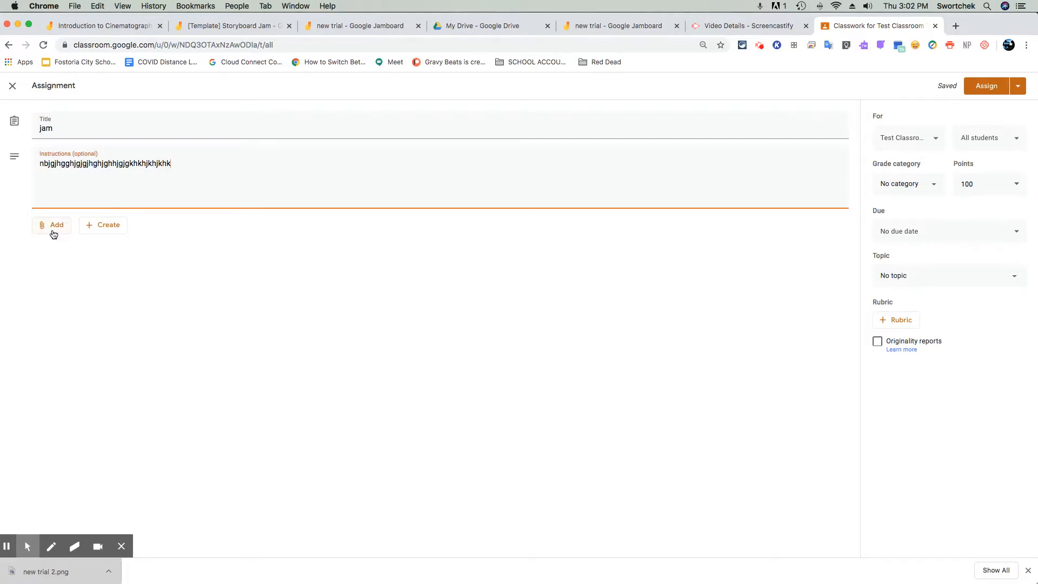
Step: Attach the "Introduction to Cinematography Activity" jamboard from Google Drive to the assignment
left_click(101, 225)
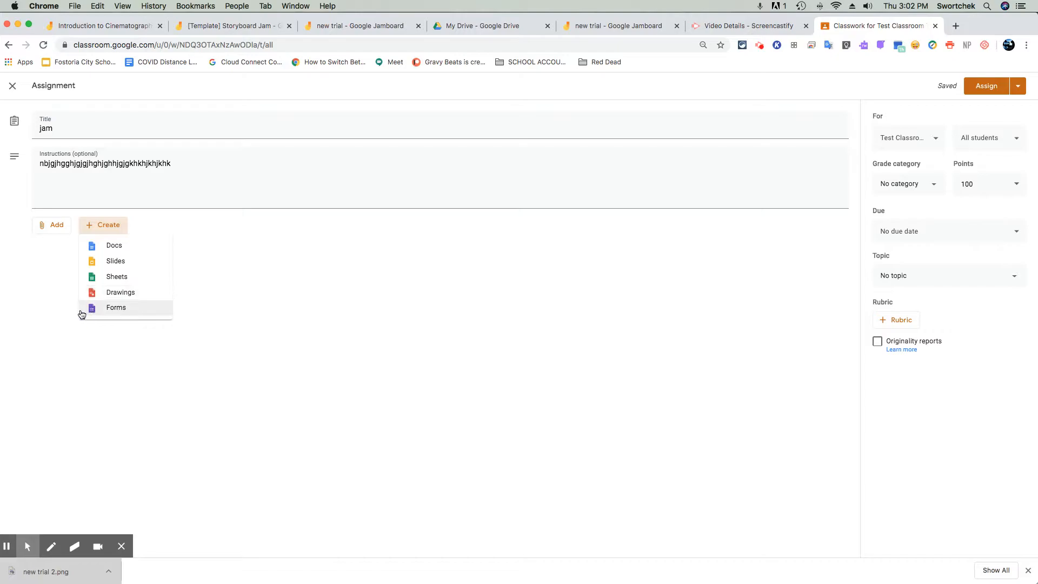
left_click(74, 213)
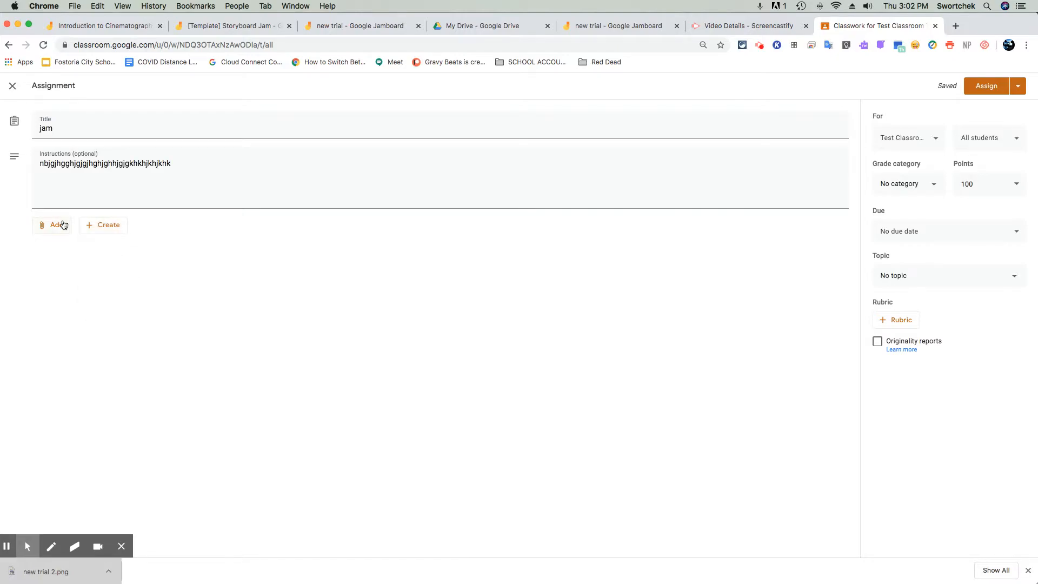
left_click(63, 224)
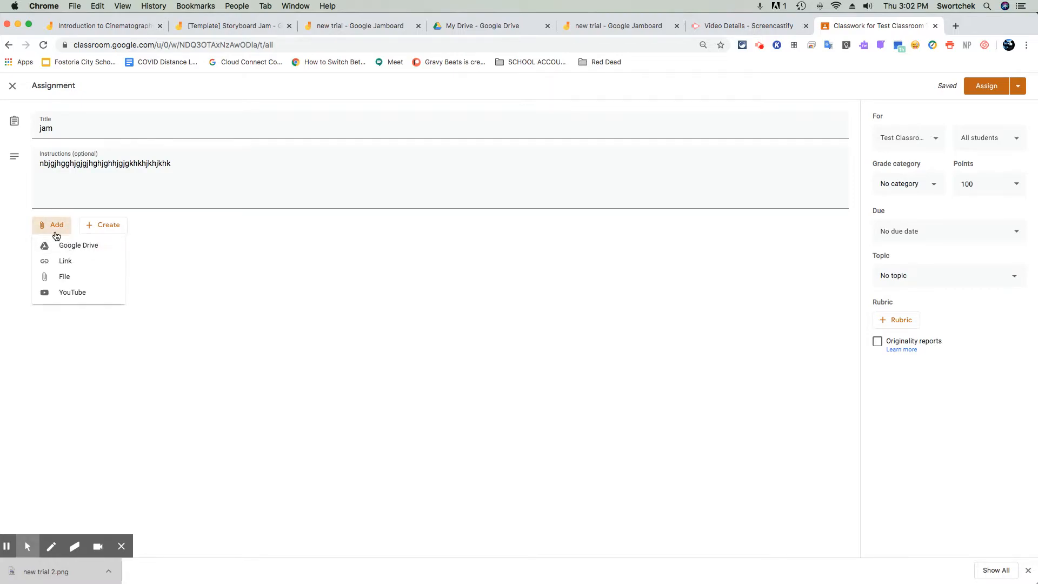
left_click(74, 246)
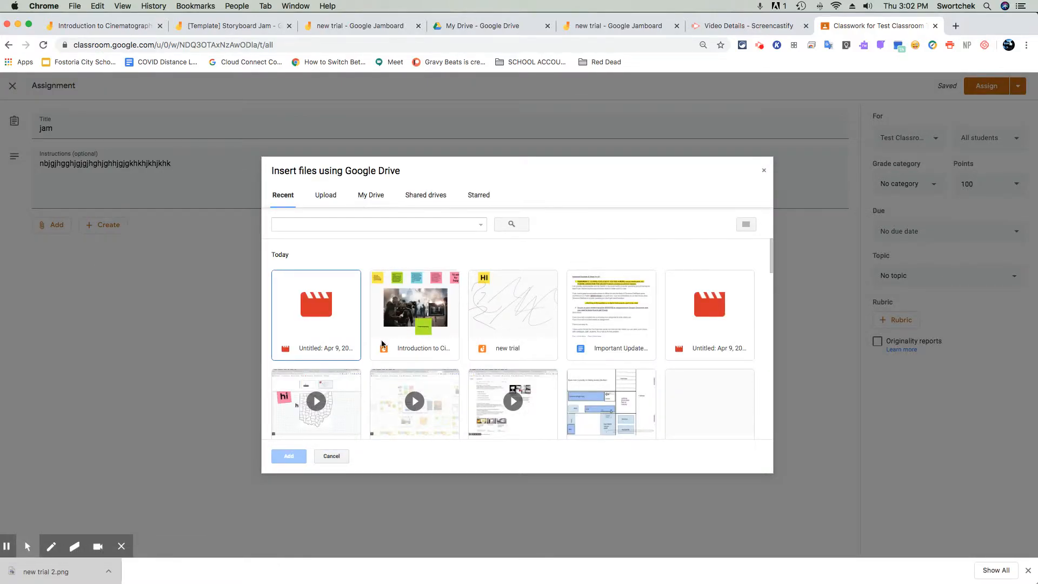
left_click(389, 353)
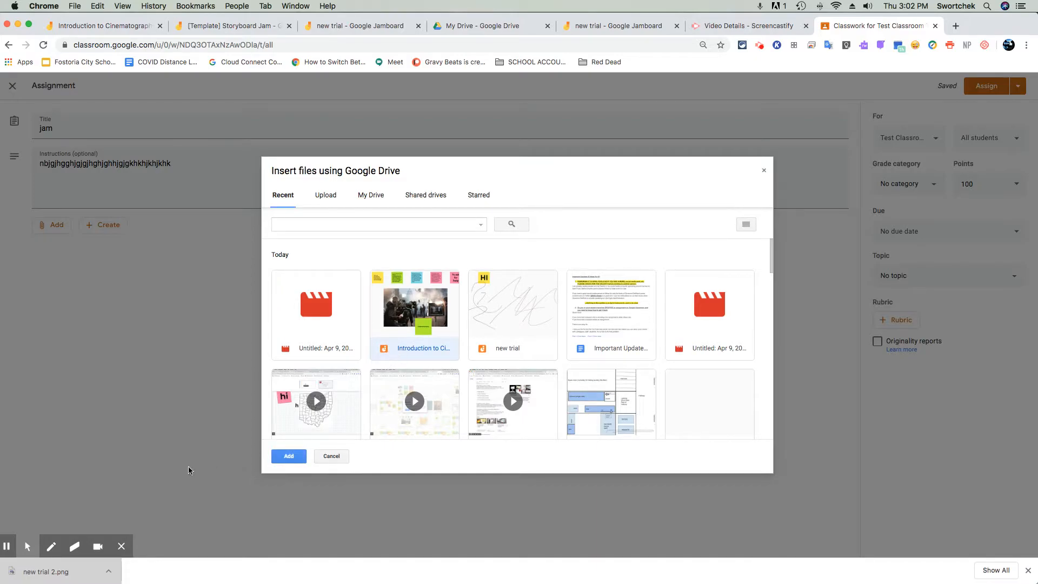
left_click(297, 459)
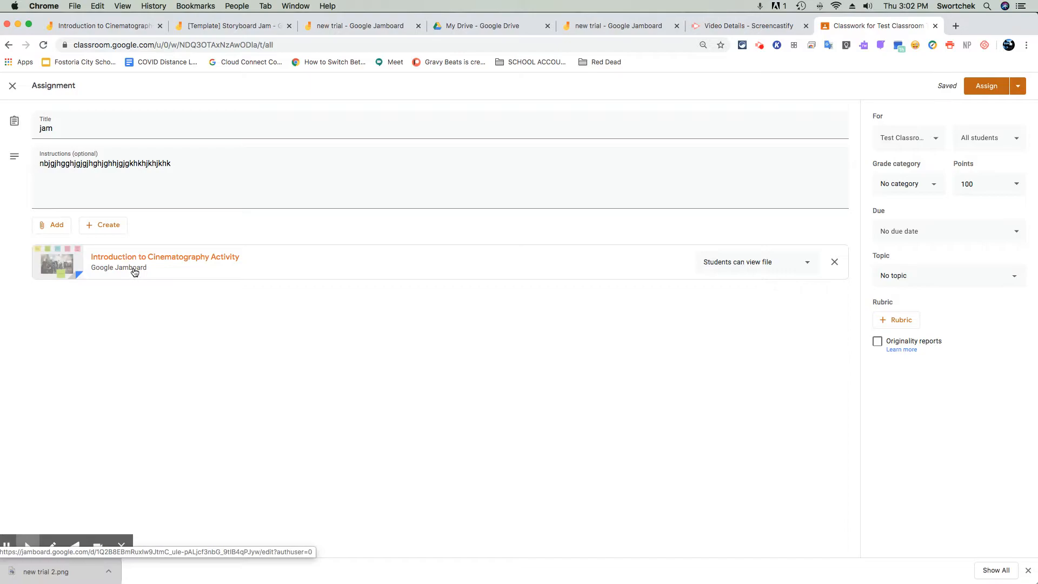
Step: Set the attached jamboard's access to "Students can edit file"
left_click(745, 264)
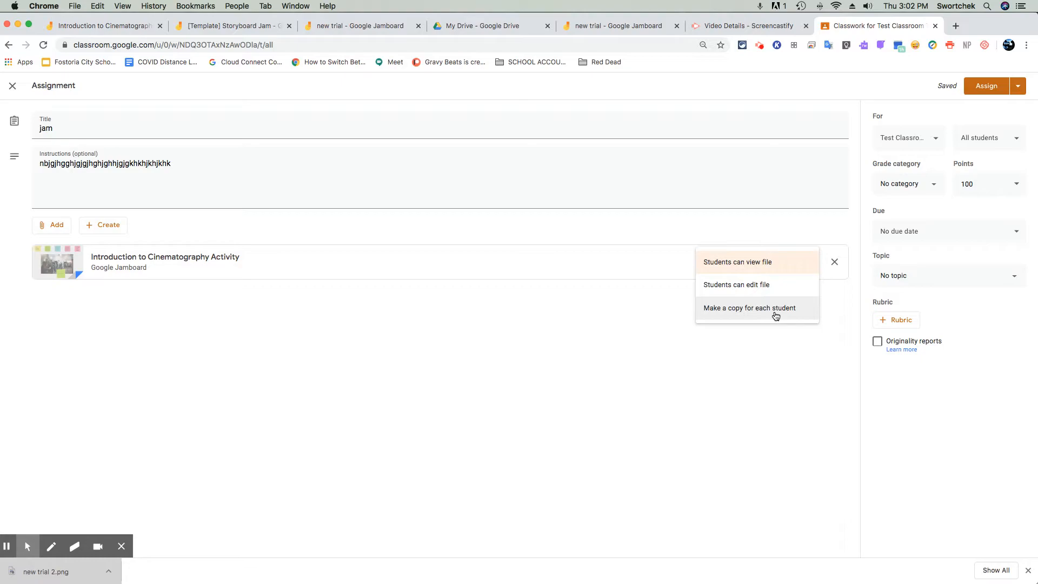
left_click(761, 287)
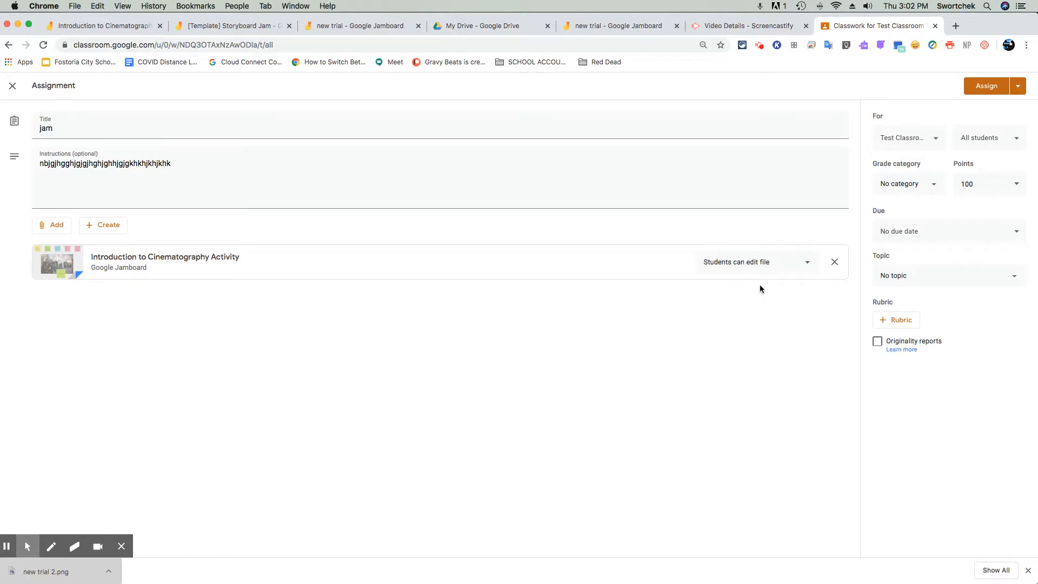
Step: Try deselecting and reselecting individual students as recipients, and restore the selection to all students
left_click(971, 141)
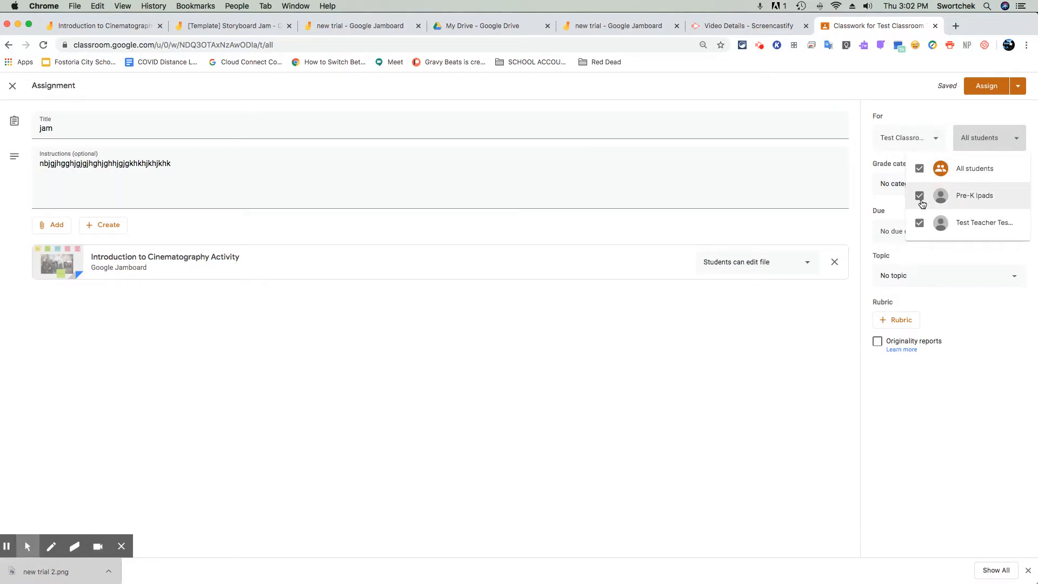
left_click(921, 170)
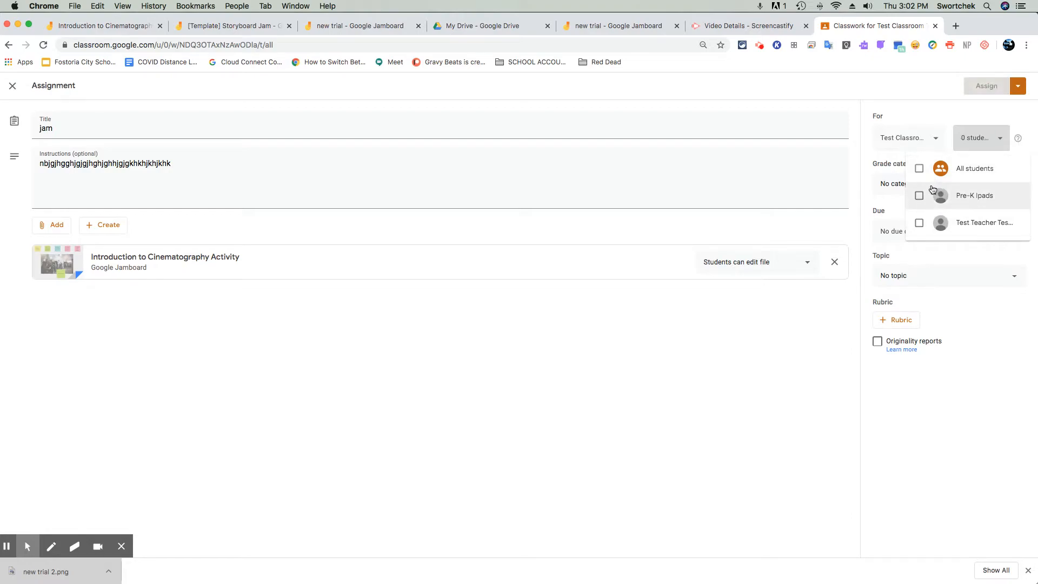
left_click(921, 197)
left_click(922, 224)
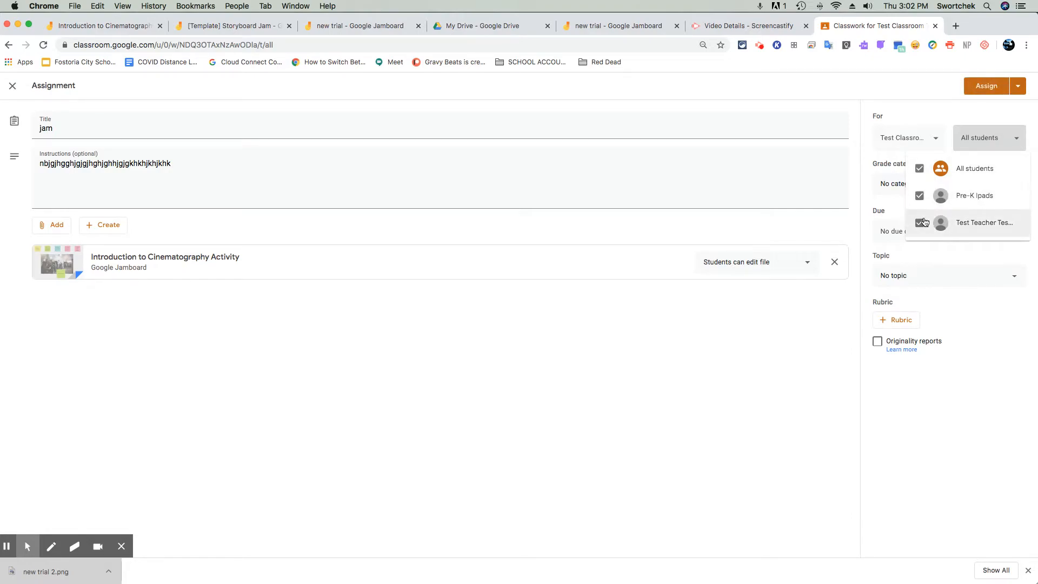
left_click(920, 169)
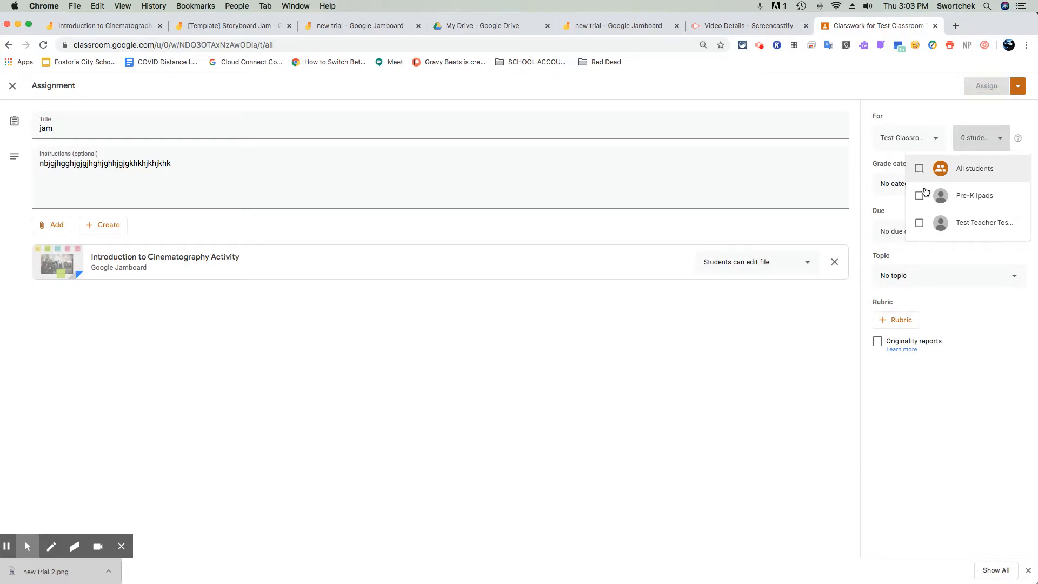
left_click(921, 196)
left_click(920, 223)
left_click(920, 169)
left_click(920, 169)
left_click(930, 142)
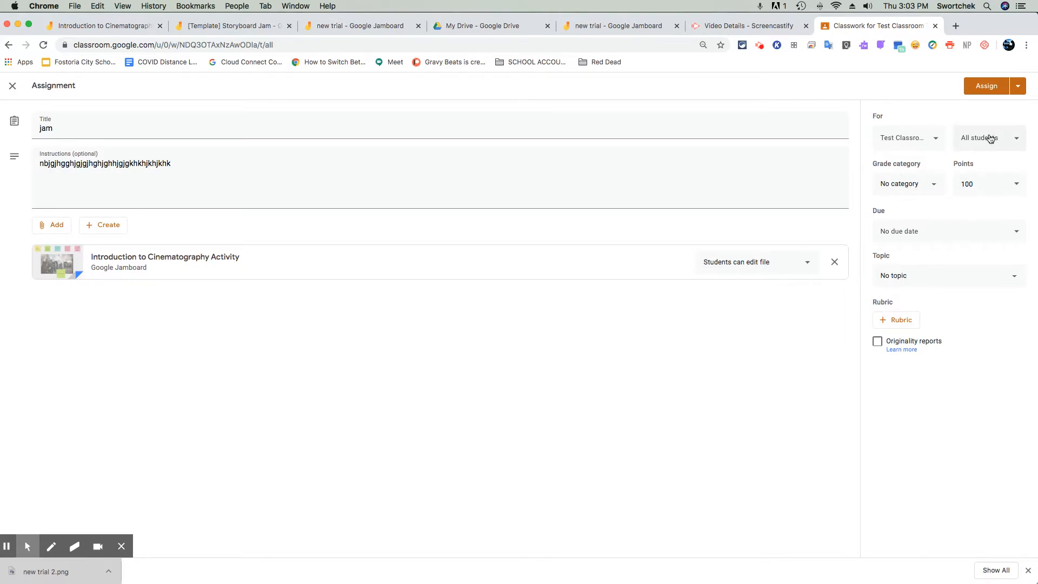
Step: Set the attached jamboard to make a copy for each student
left_click(786, 264)
left_click(781, 289)
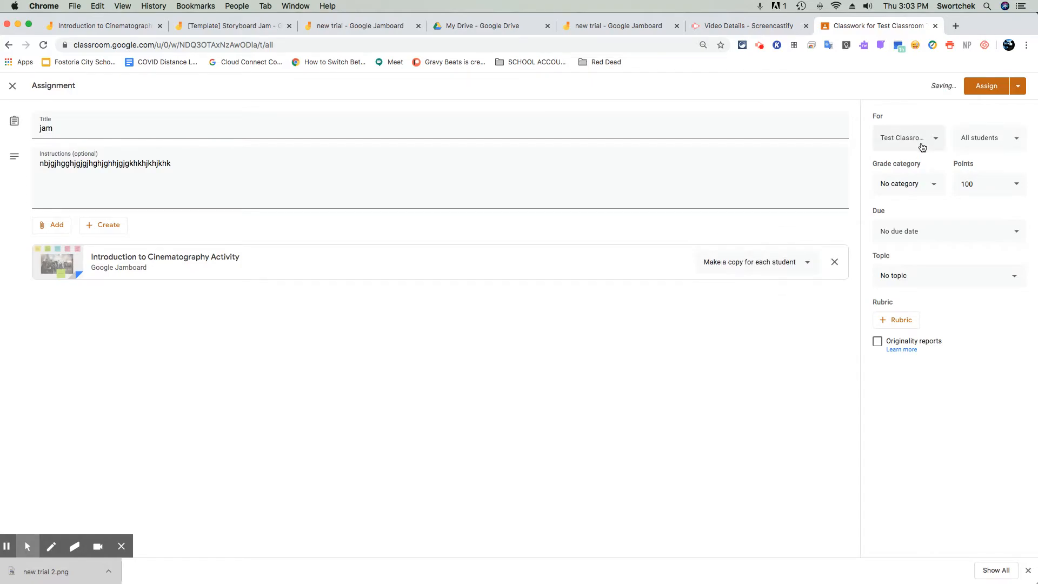
Step: Set the assignment's grade category to Summative and its points to Ungraded
left_click(926, 193)
left_click(919, 207)
left_click(990, 191)
left_click(980, 207)
Step: Set the assignment's due date to Apr 10, 2020
left_click(932, 239)
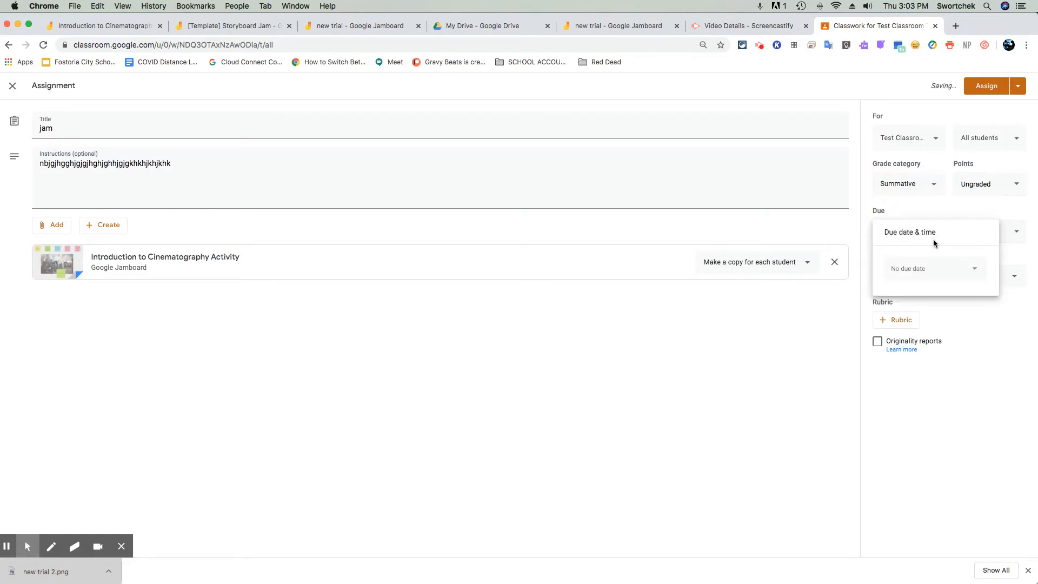
left_click(953, 270)
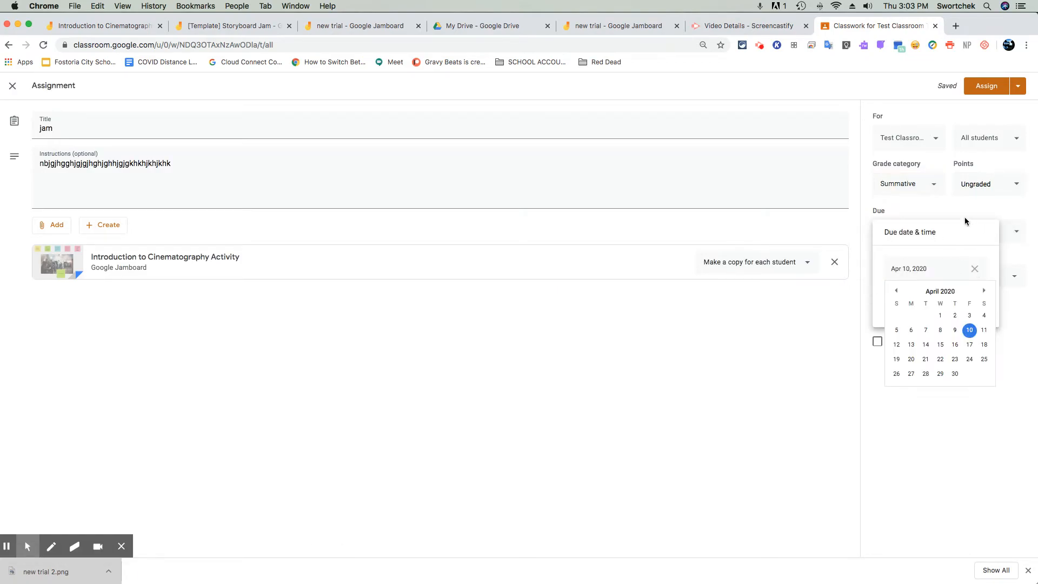
left_click(965, 217)
Step: Place the assignment under the General Info topic and assign it to the class
left_click(982, 280)
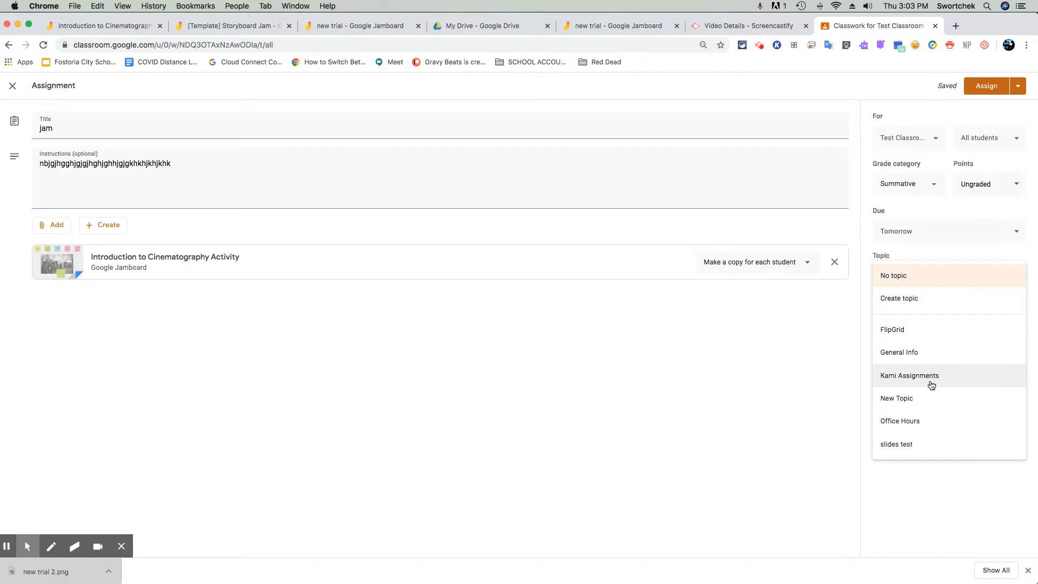
left_click(916, 352)
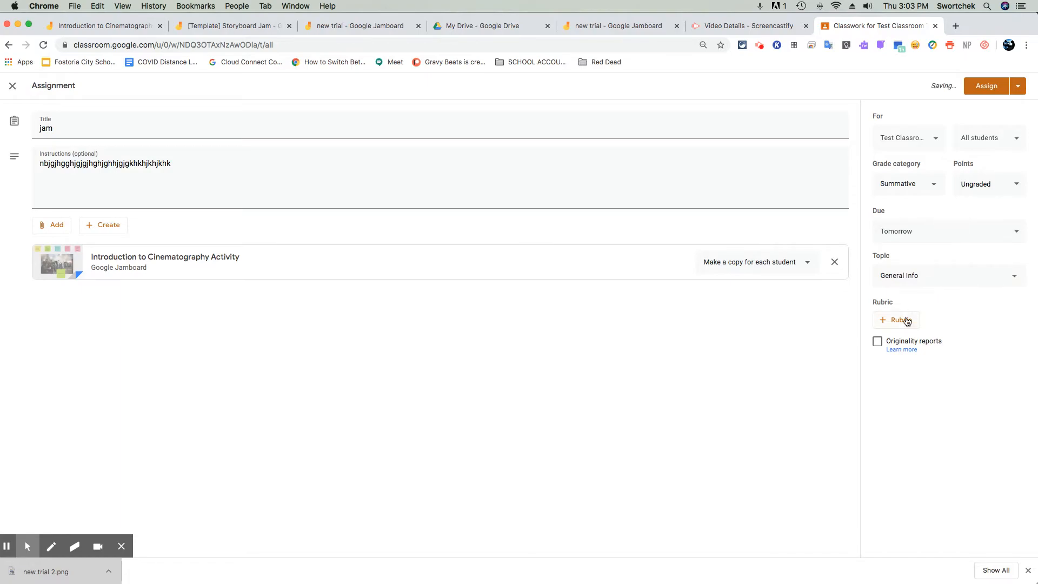
left_click(1002, 91)
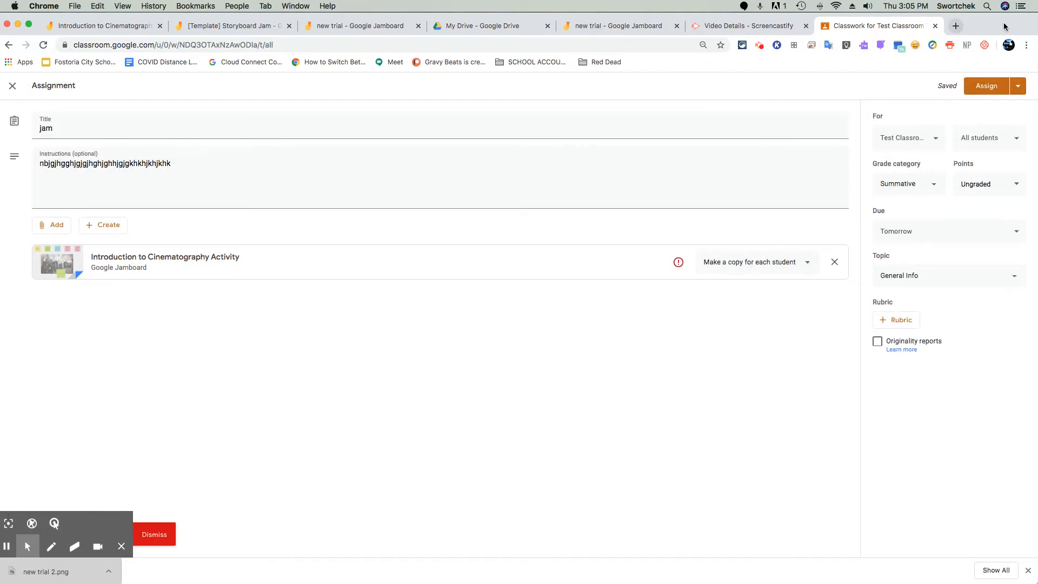
Step: Switch to the student's browser profile, check Test Classroom's Classwork and Stream for the new assignment, and open the "JLKSADJJASDL;" post
left_click(1009, 45)
left_click(933, 330)
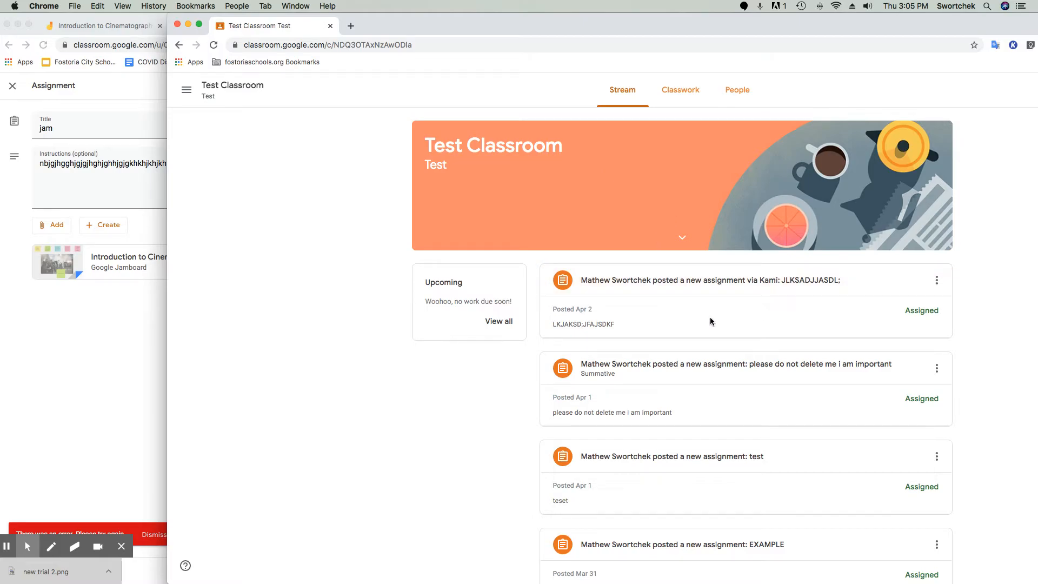
left_click(684, 96)
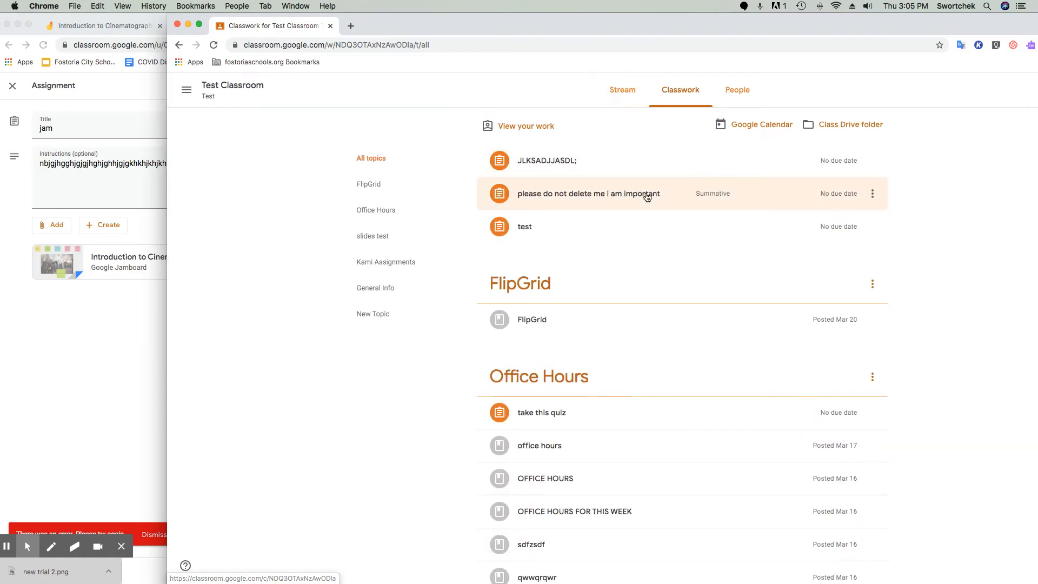
scroll(653, 299, "down", 20)
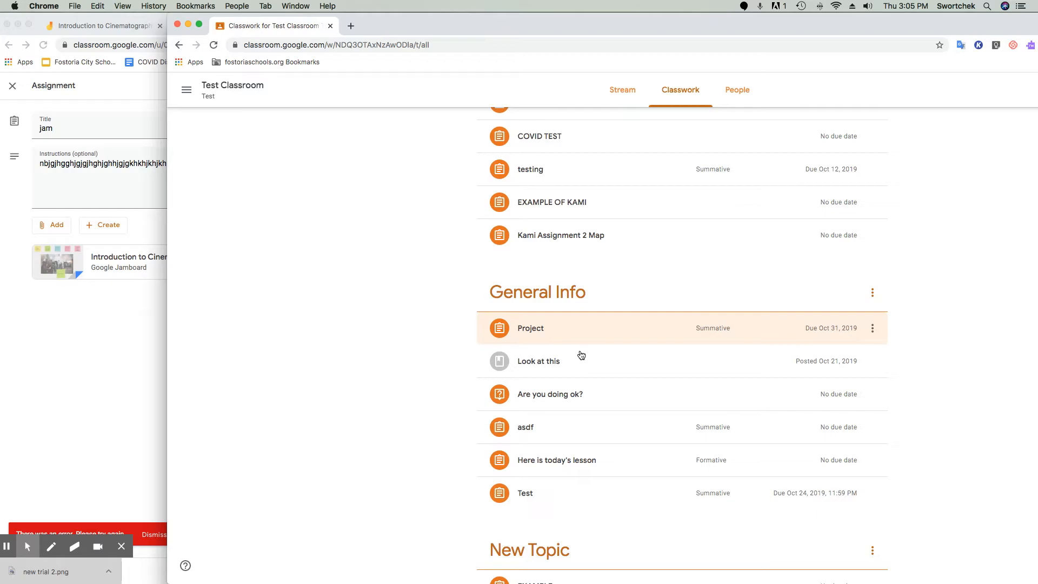
scroll(611, 270, "up", 6)
left_click(638, 88)
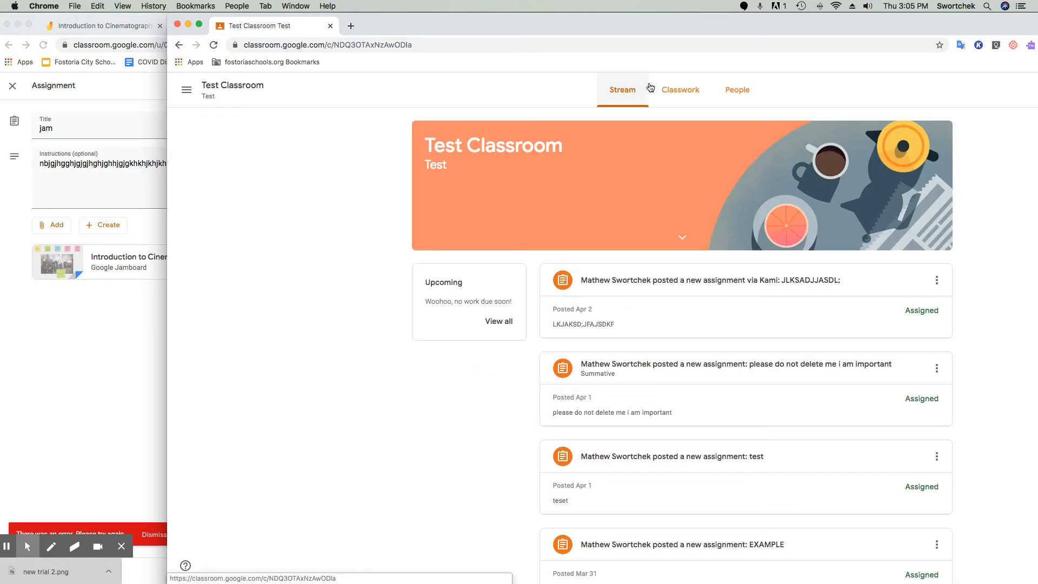
left_click(669, 287)
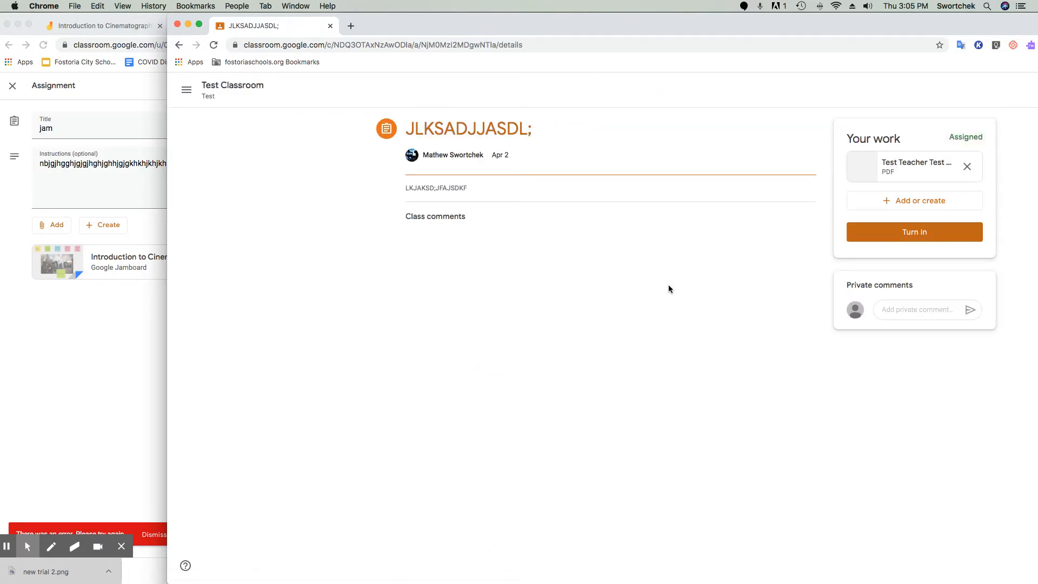
Step: Return to the teacher's window and assign the "jam" assignment again
left_click(139, 325)
left_click(987, 92)
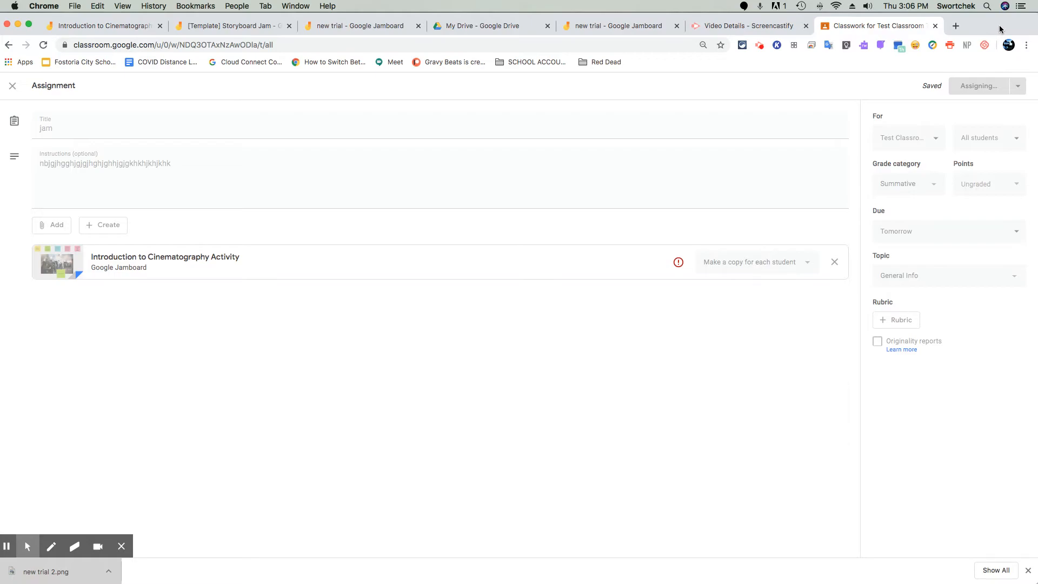
Step: Switch to the student's browser window, reload Test Classroom's Stream, and open the new "jam" assignment
left_click_drag(1033, 18, 845, 17)
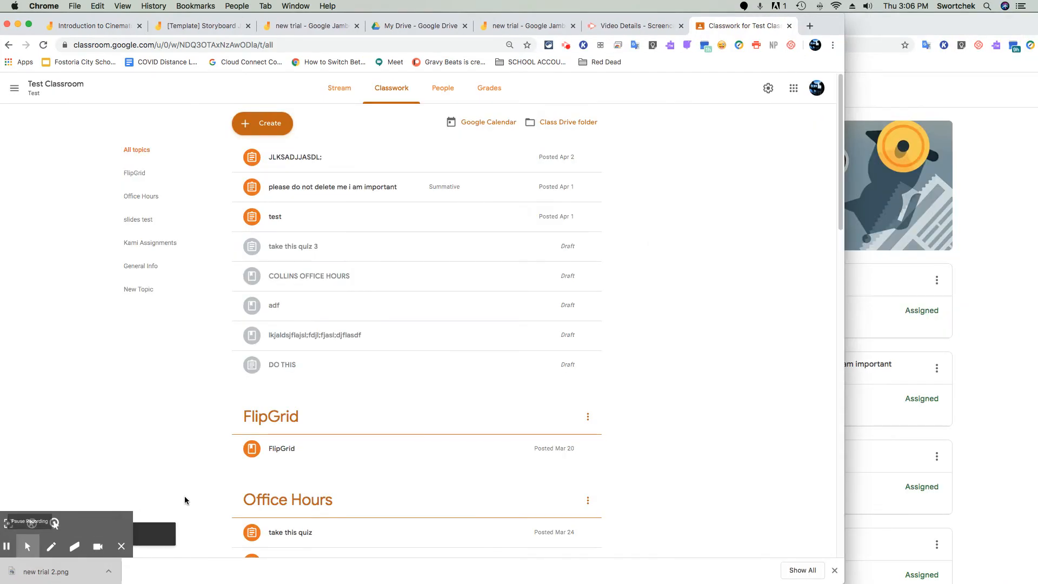
left_click(895, 101)
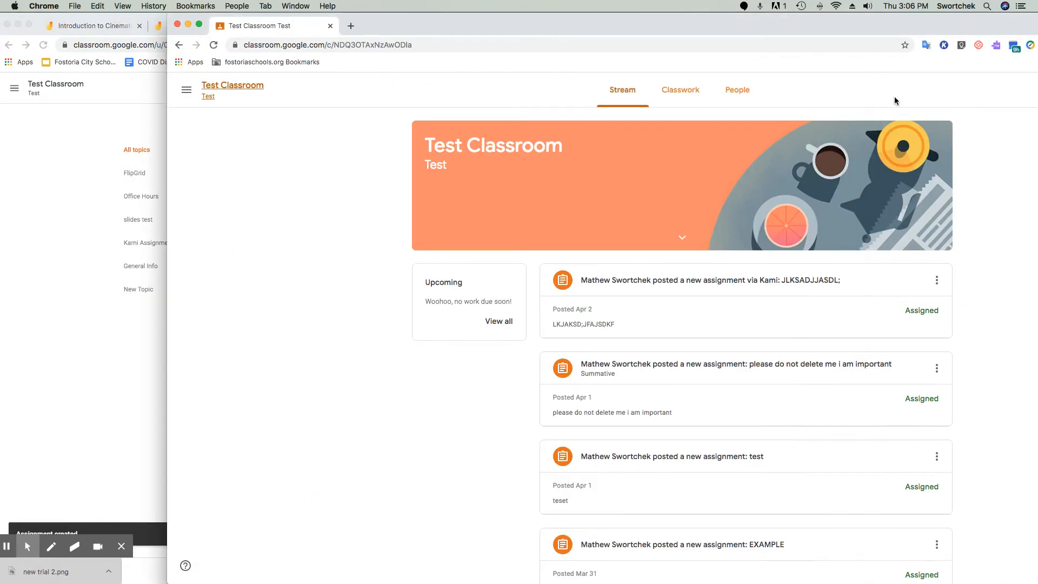
left_click(680, 47)
key("Return")
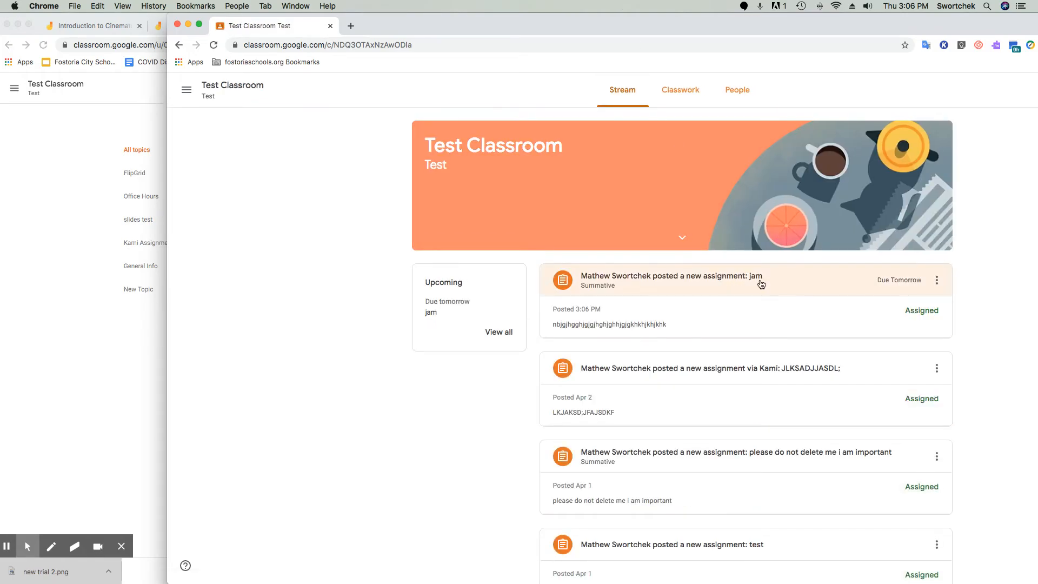
left_click(807, 287)
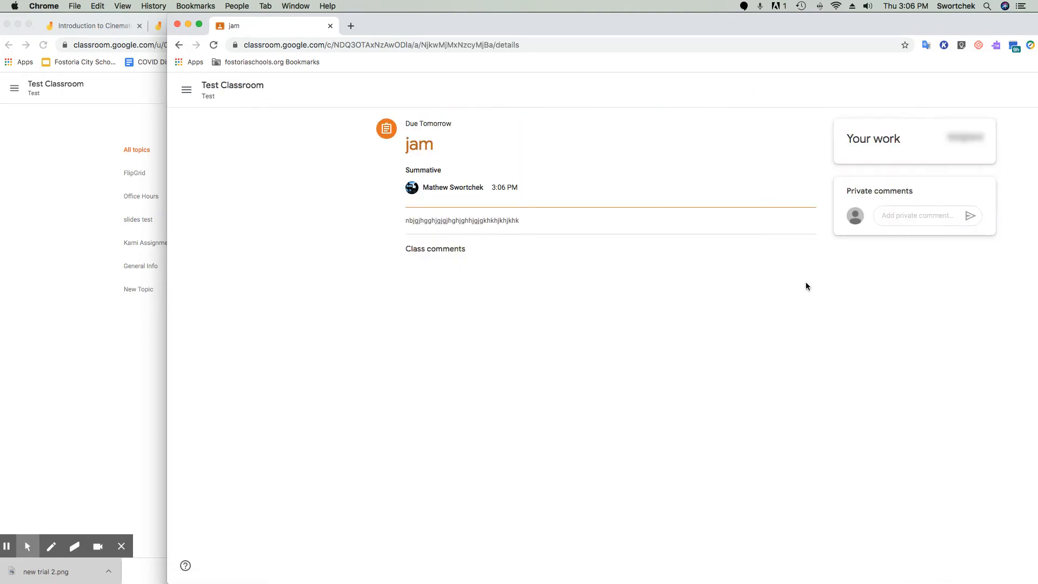
left_click(7, 547)
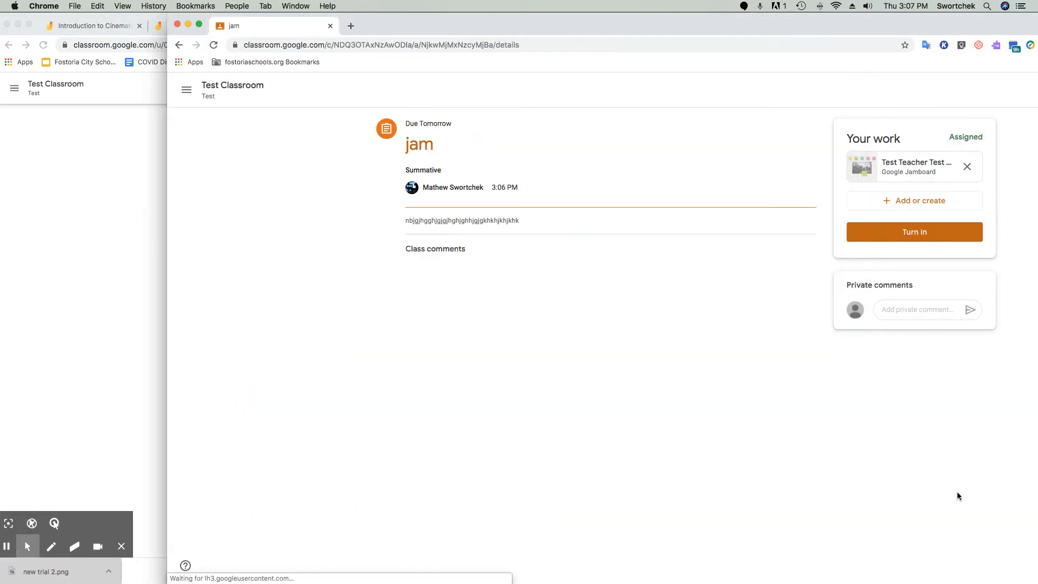
Step: Open the student's Jamboard copy and, on frame 2, move the six notes from the middle toward the corners around the instruction text
left_click(917, 165)
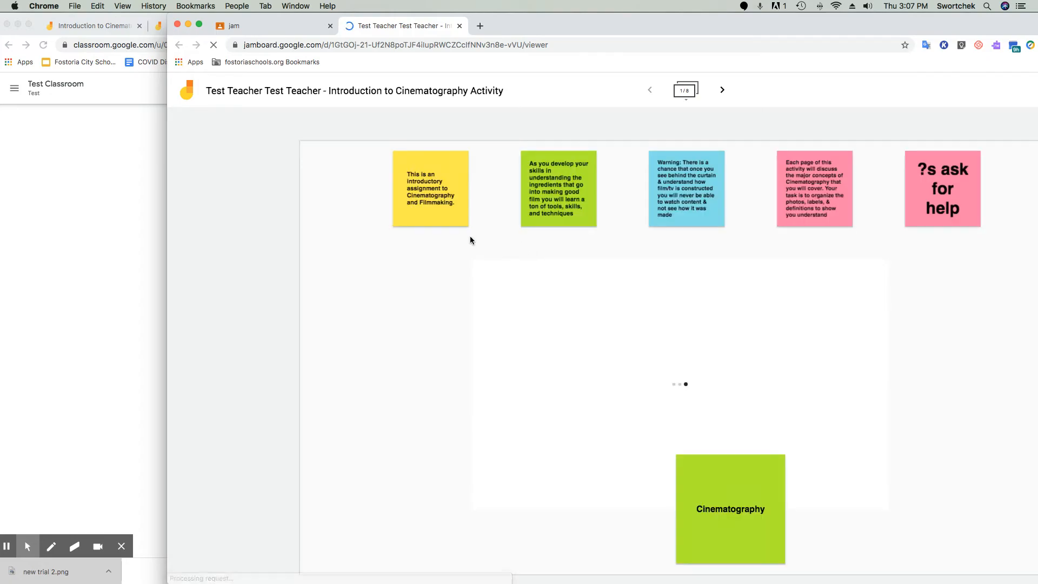
left_click(722, 89)
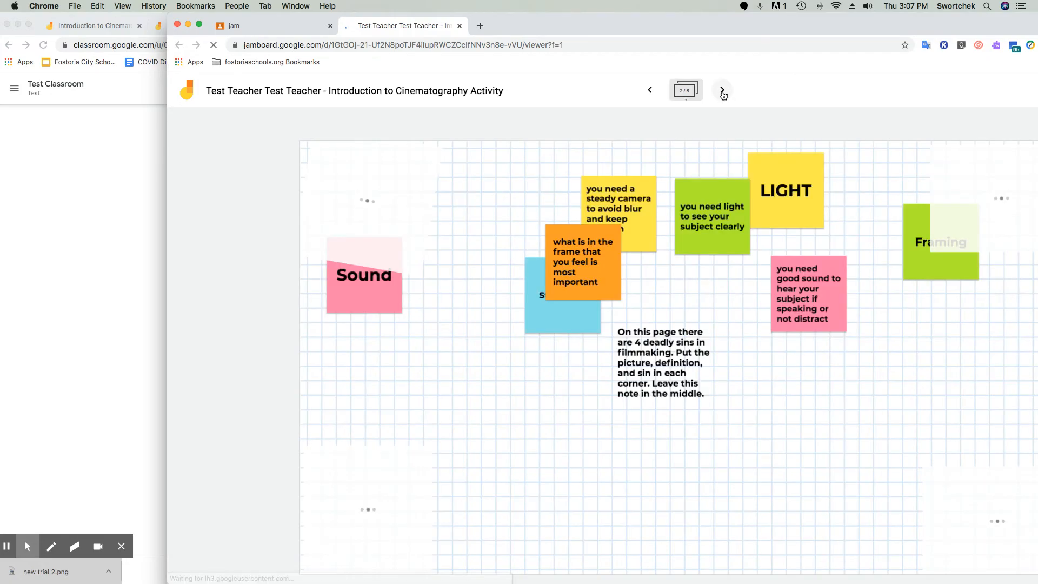
left_click_drag(593, 266, 424, 448)
left_click_drag(557, 303, 416, 278)
left_click_drag(620, 227, 935, 458)
left_click_drag(833, 298, 494, 460)
left_click_drag(734, 231, 952, 231)
left_click_drag(804, 203, 917, 452)
Step: Close the student's Jamboard copy and turn in the work for the "jam" assignment
mouse_move(648, 31)
left_mouse_down()
mouse_move(572, 27)
mouse_move(647, 19)
left_mouse_up()
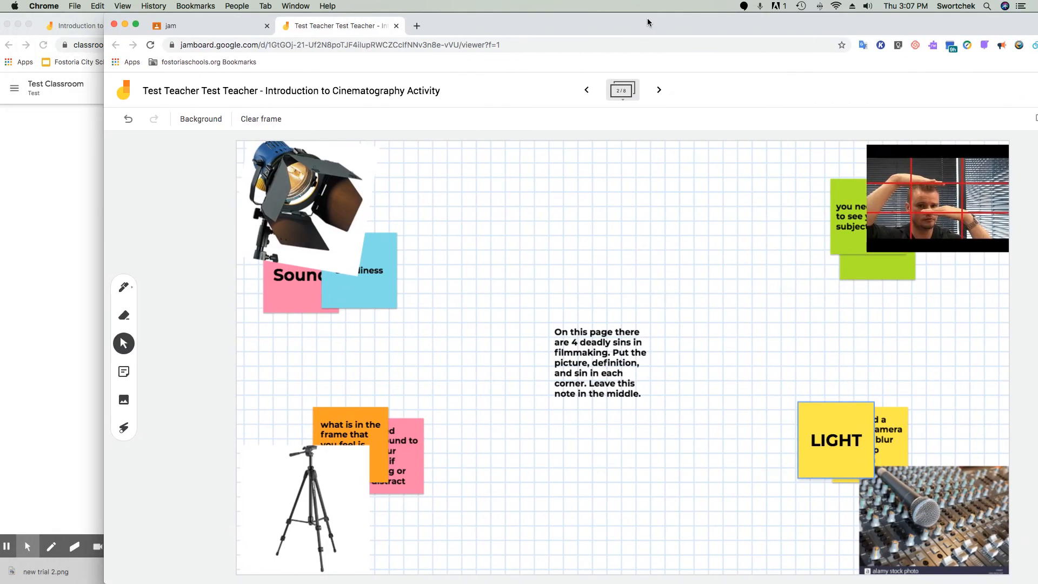
left_click(396, 26)
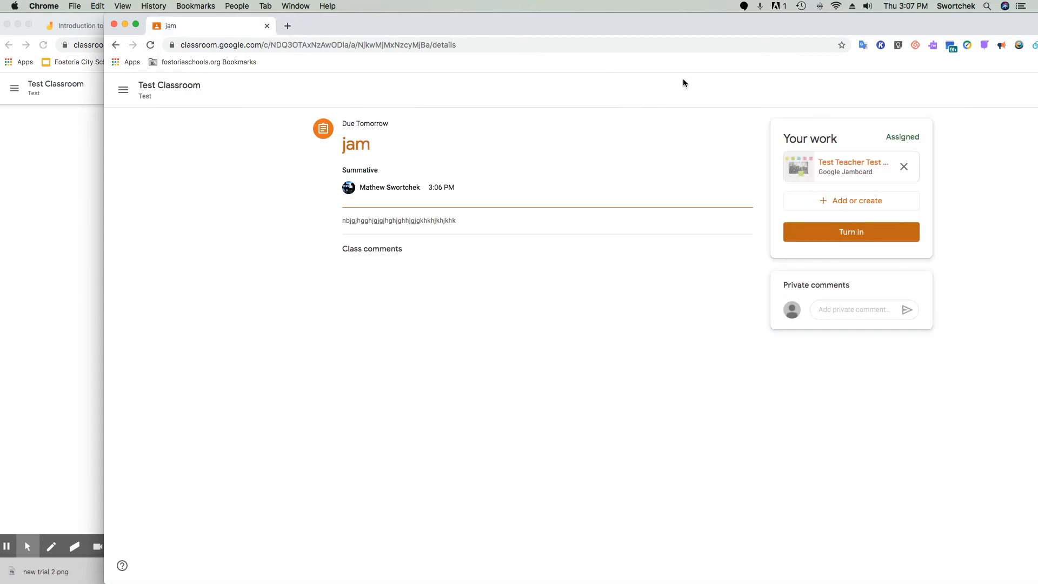
left_click(825, 234)
left_click(733, 368)
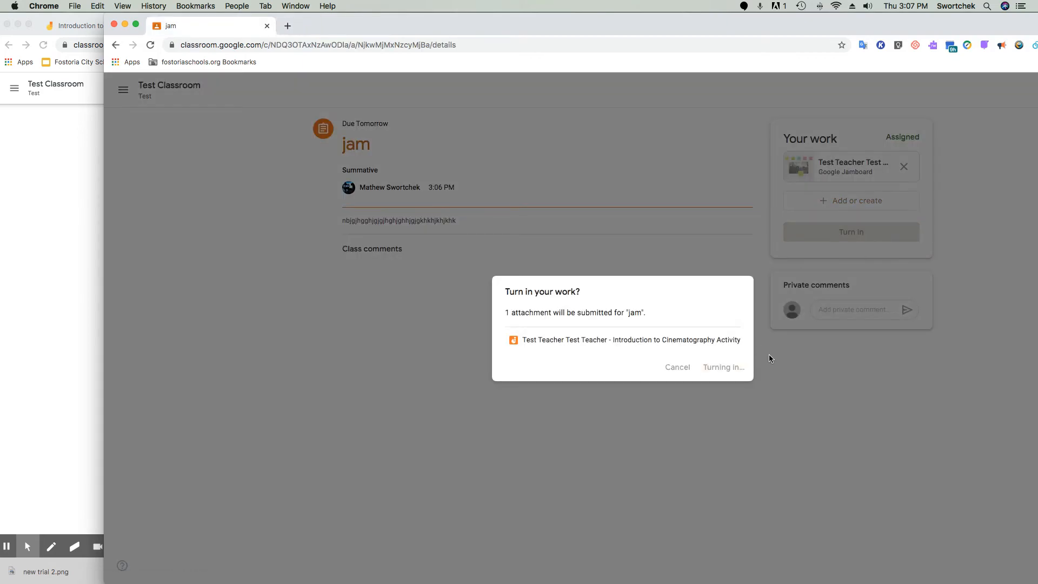
left_click(40, 159)
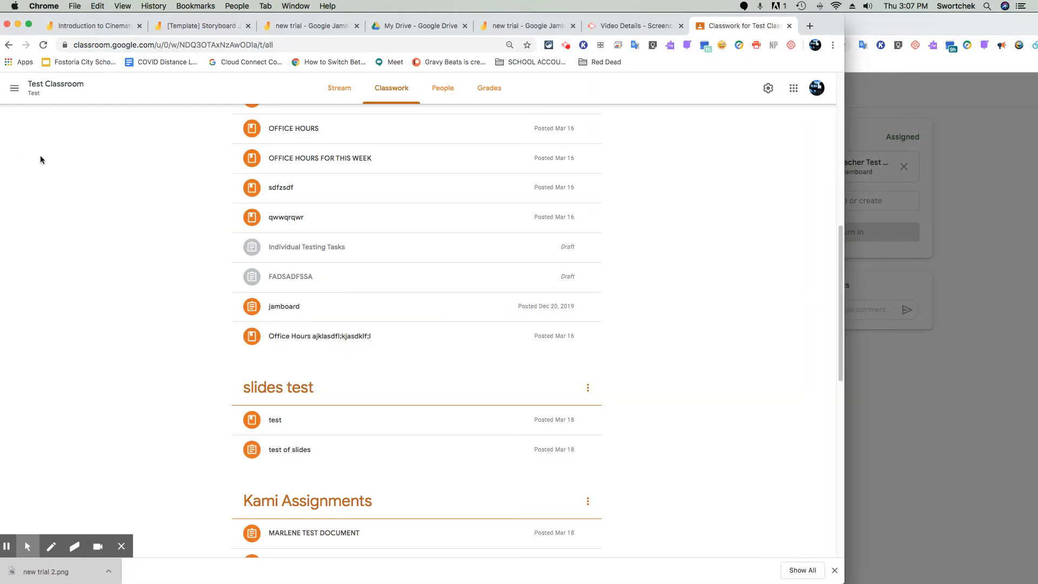
left_click(887, 346)
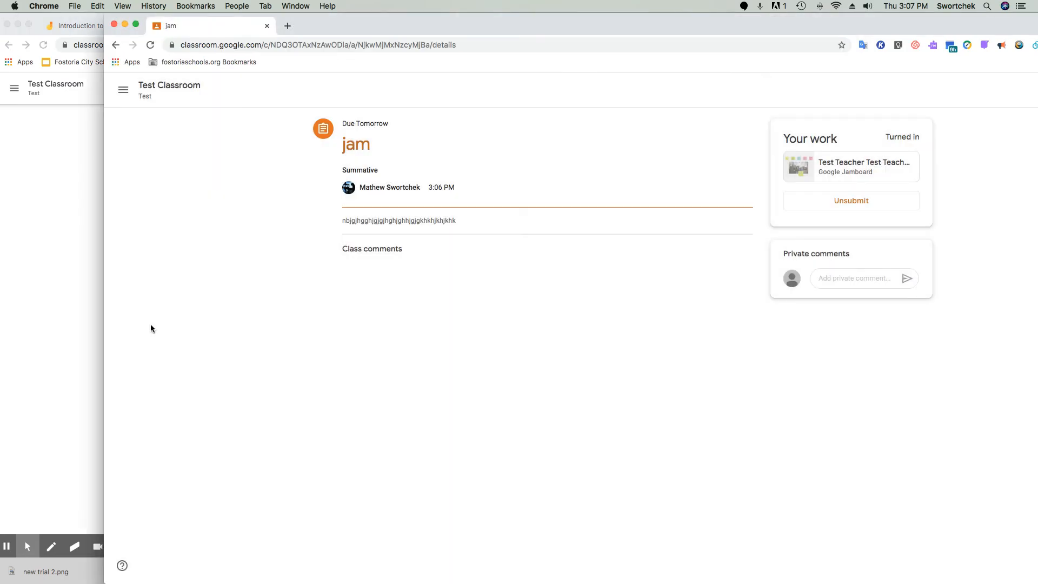
Step: Return to the teacher's window, find "jam" under General Info in Classwork, and open its turned-in student work
left_click(47, 312)
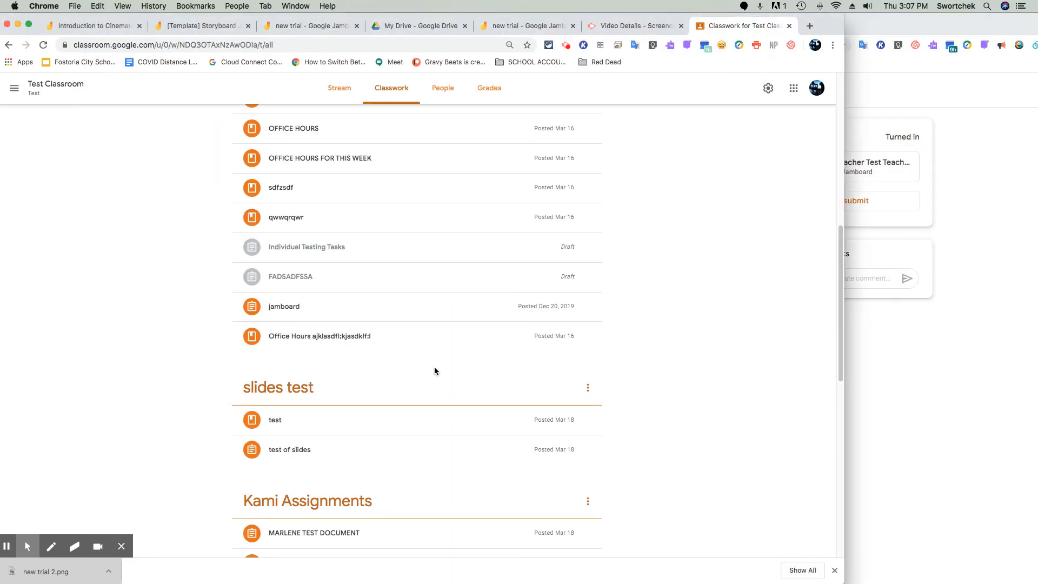
scroll(435, 371, "down", 7)
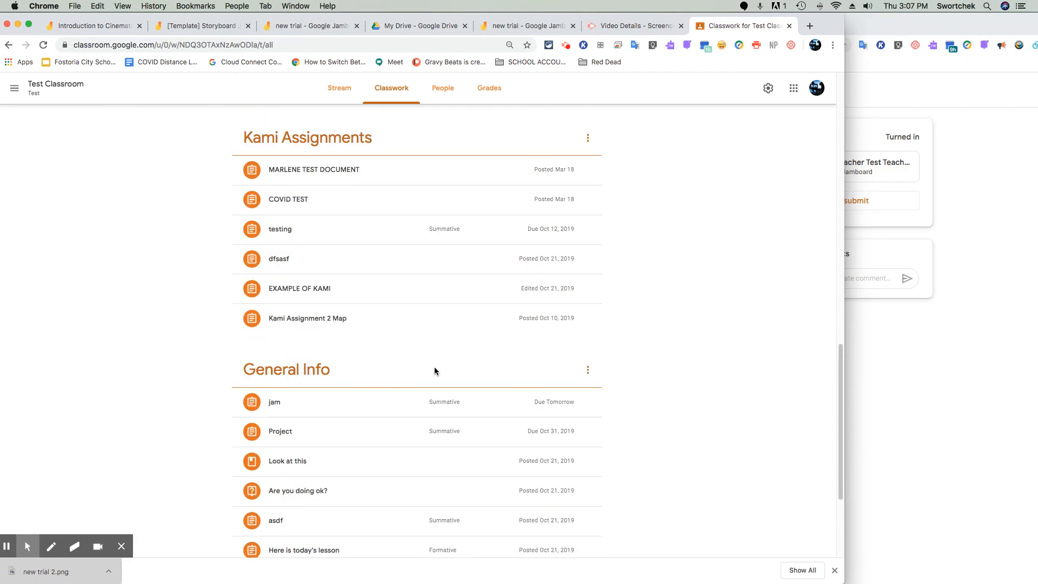
left_click(384, 404)
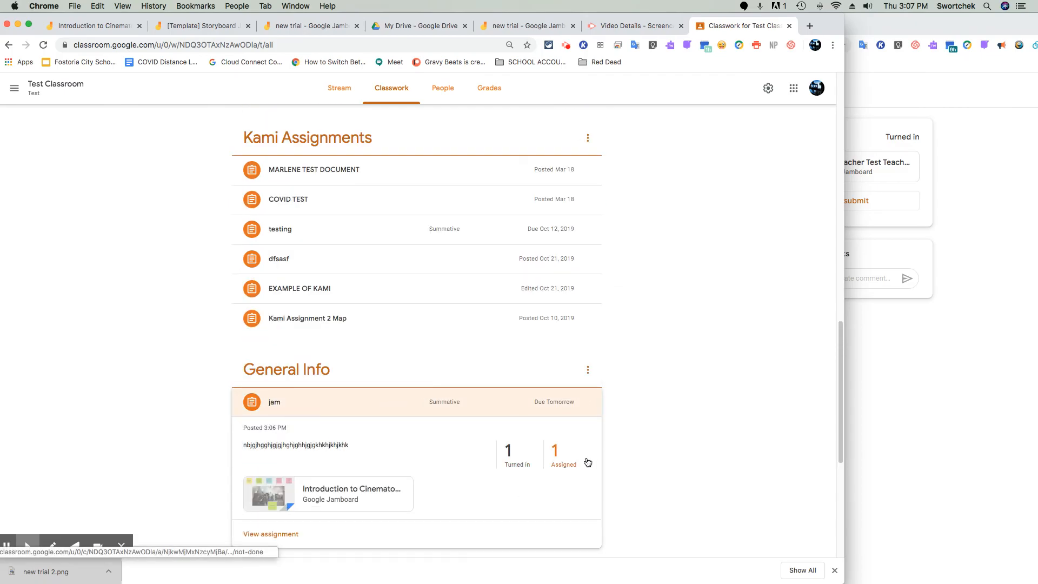
scroll(411, 475, "down", 3)
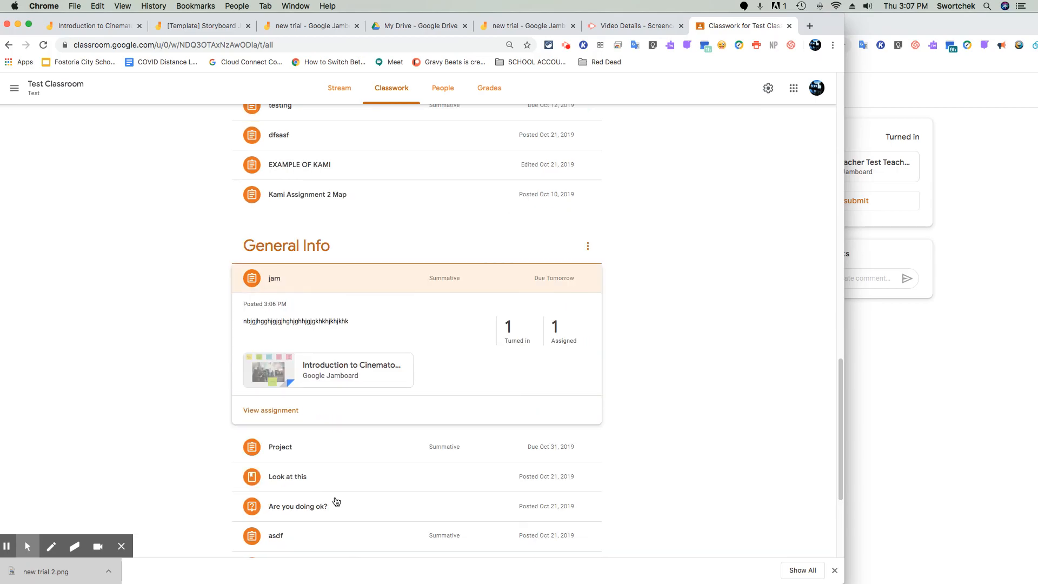
left_click(508, 333)
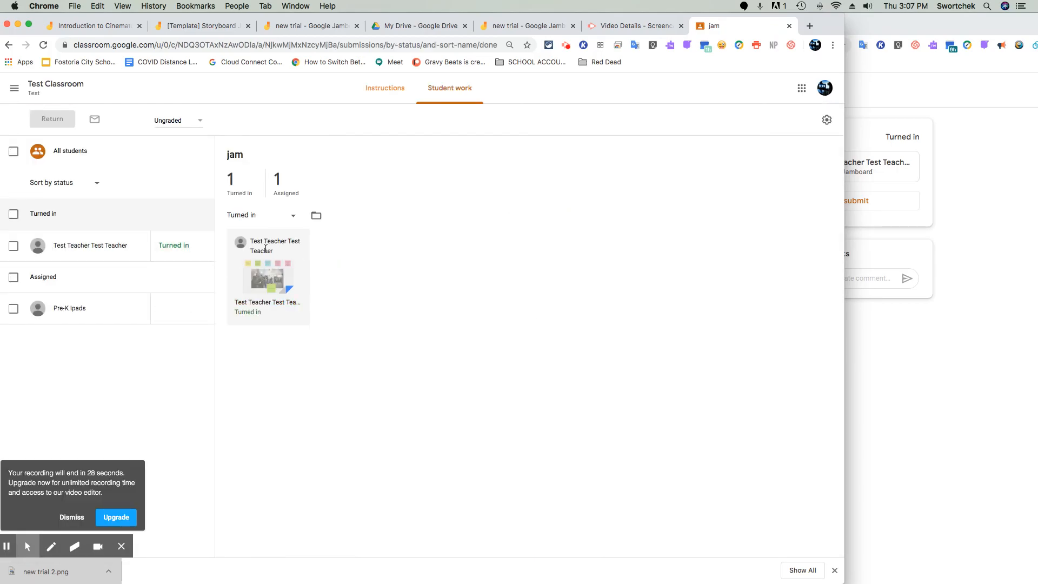
Step: Open the student's submission, turn off Grade with Kami, and open the file with Google Jamboard
left_click(266, 277)
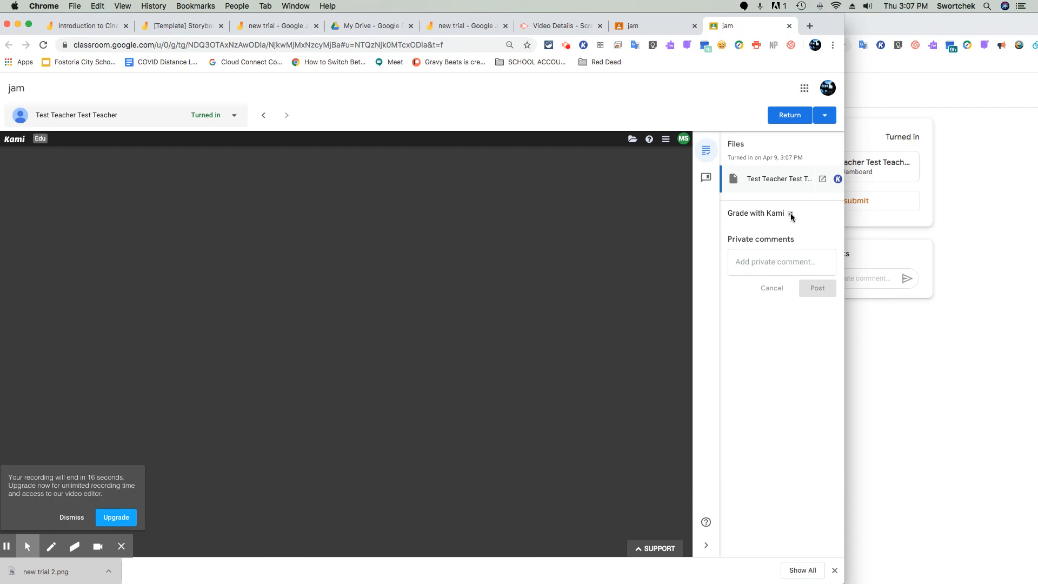
left_click(791, 213)
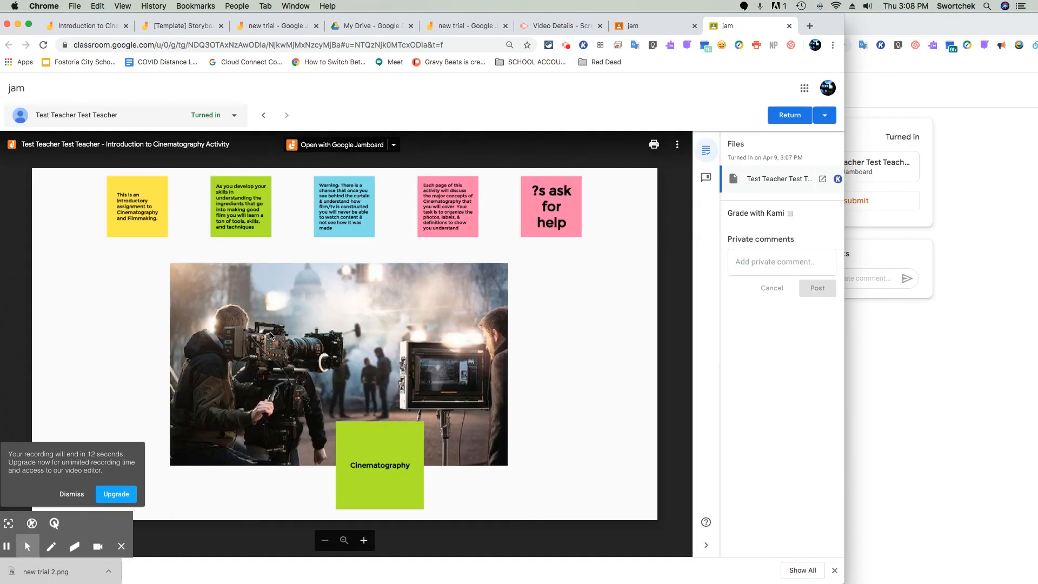
left_click(357, 150)
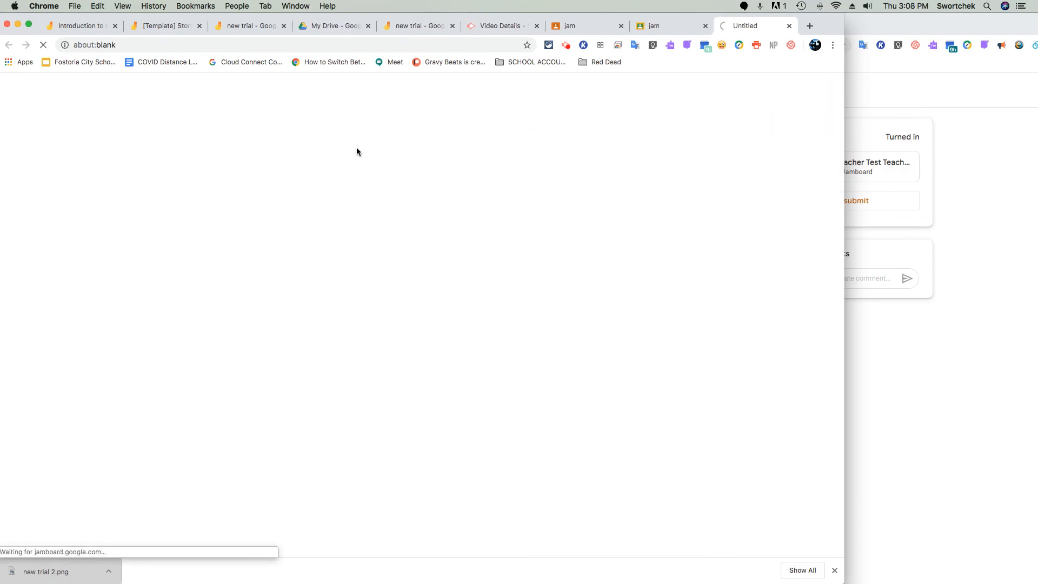